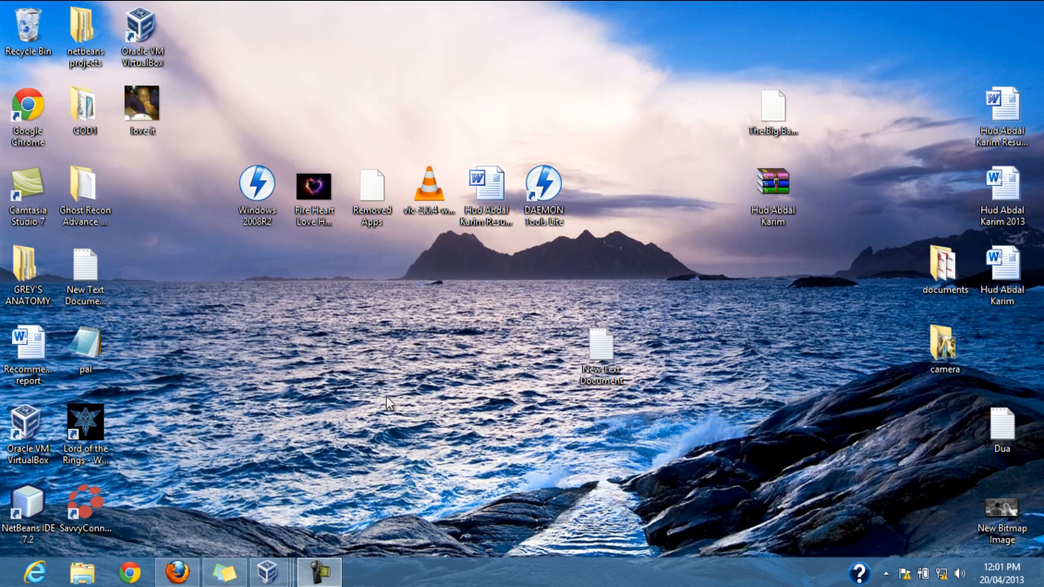
Step: Switch to the win2008 virtual machine and open the Roles page in Server Manager
mouse_move(287, 571)
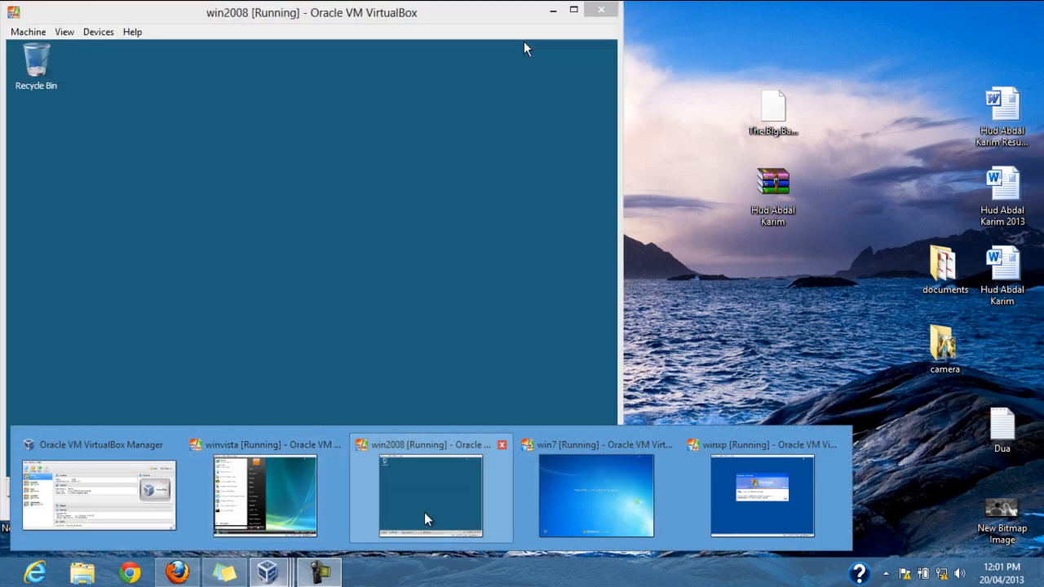
click(425, 512)
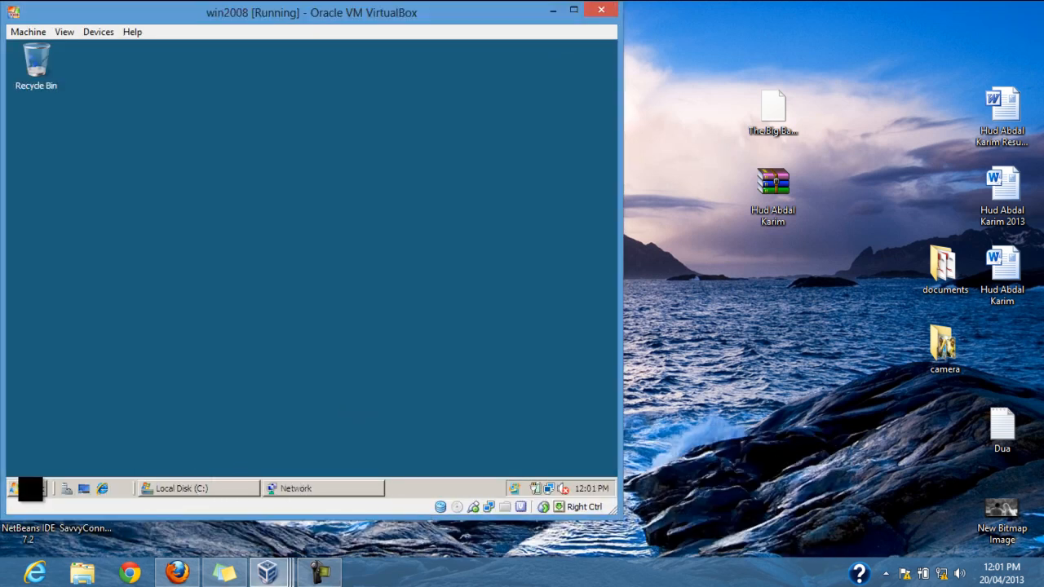
click(27, 488)
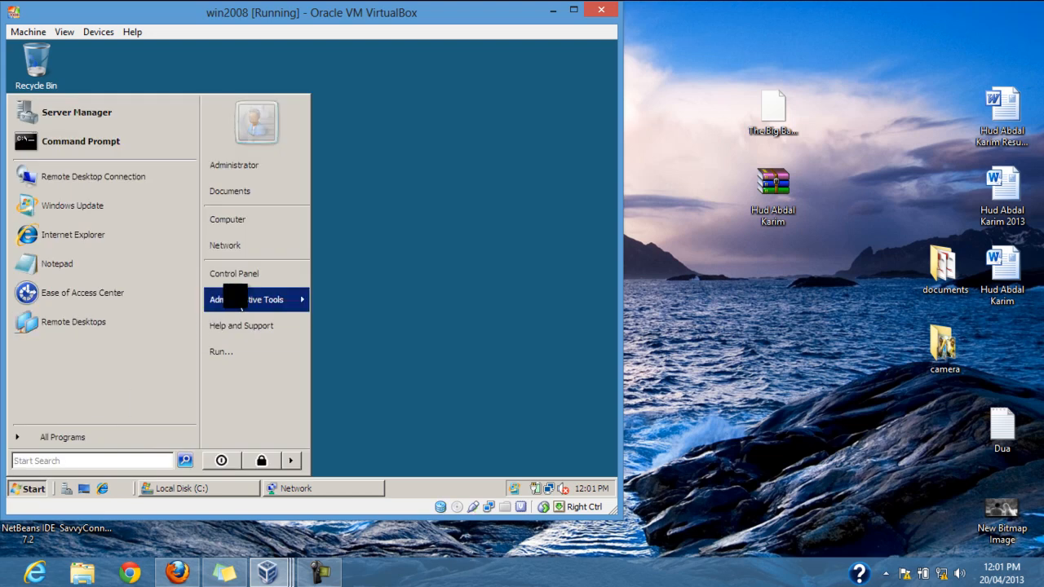
click(52, 112)
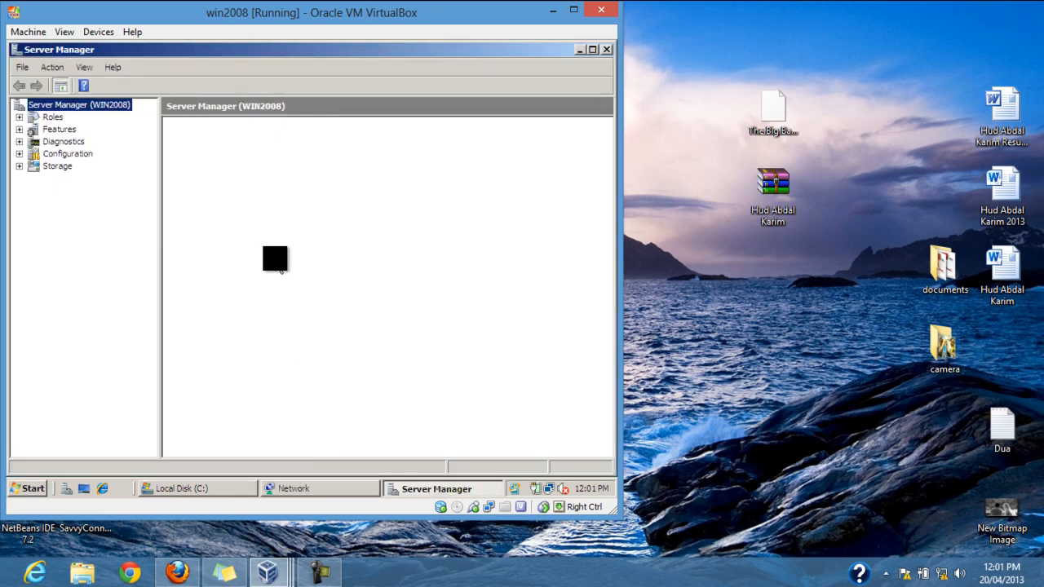
click(44, 117)
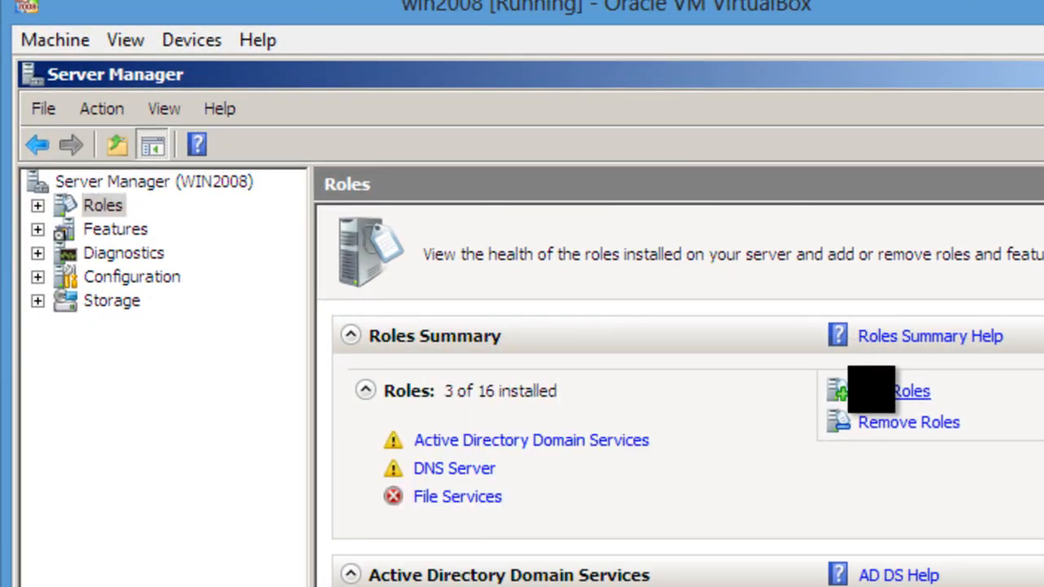
Step: Start the Add Roles Wizard and select the DHCP Server role for installation
click(881, 393)
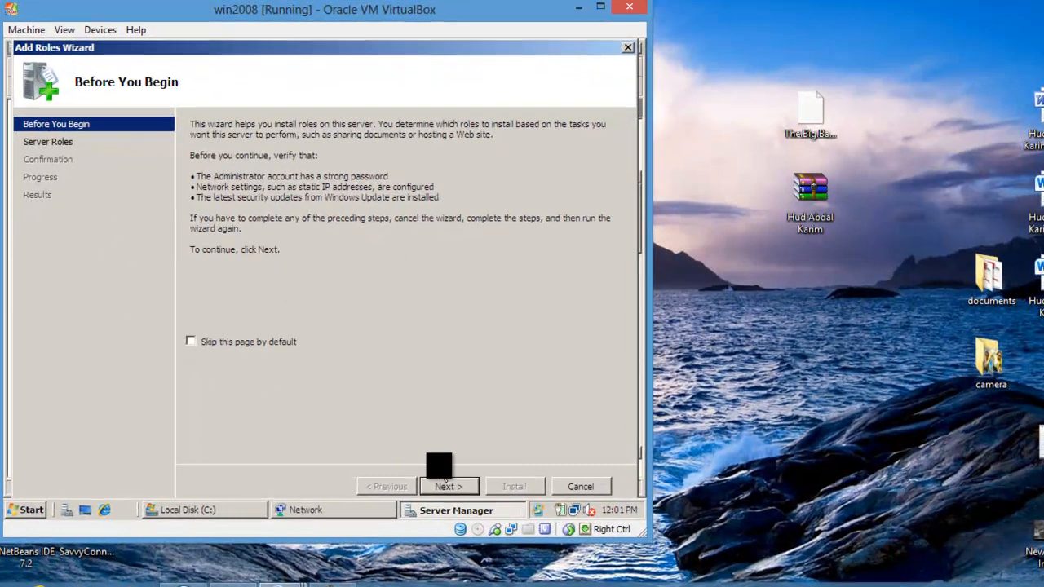
click(445, 483)
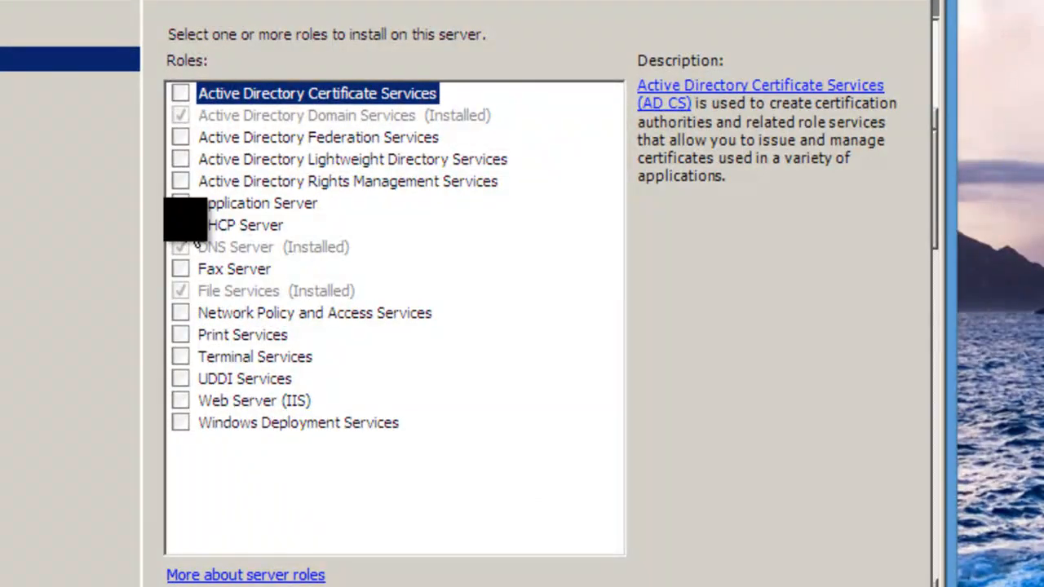
click(180, 225)
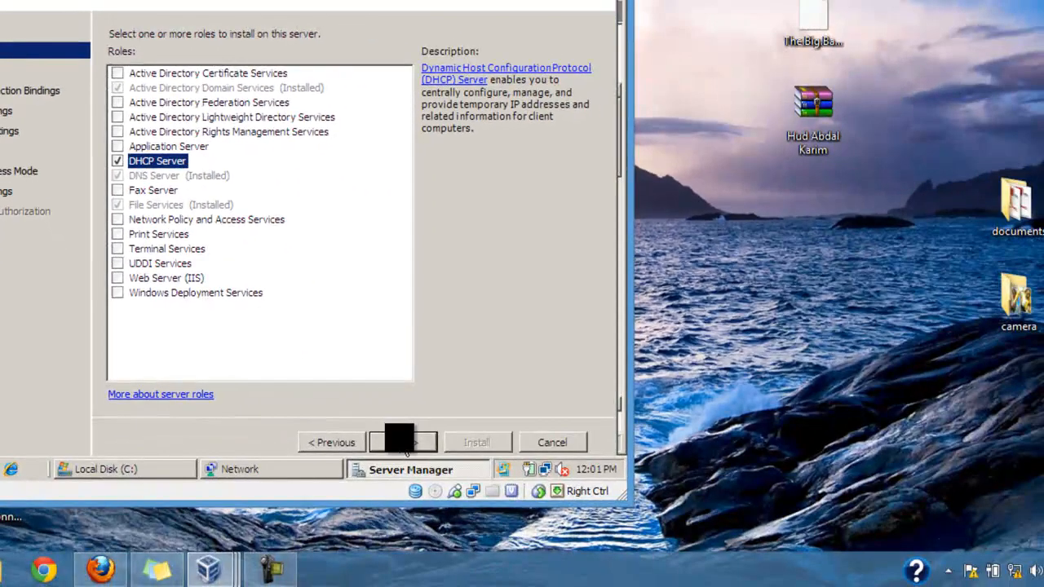
click(405, 445)
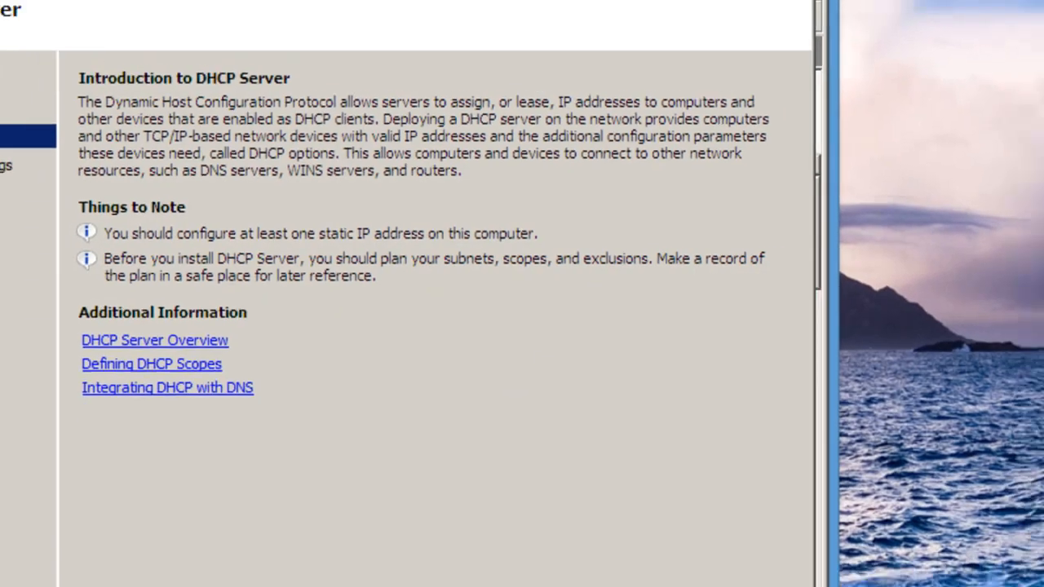
Step: Accept the selected network binding, validate the preferred DNS server 192.168.0.1 for huudak.com, and keep WINS as not required
click(485, 539)
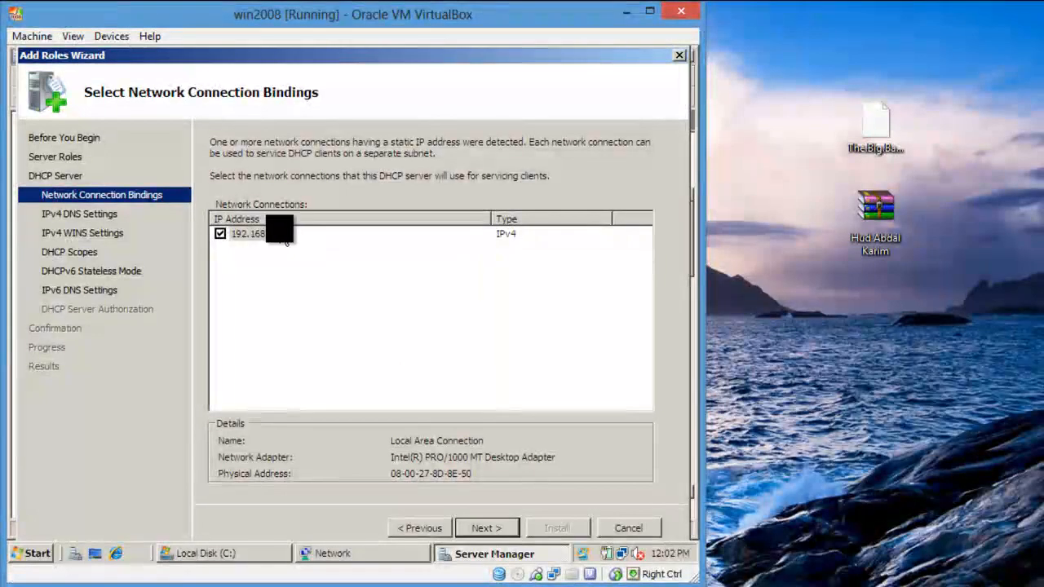
click(501, 528)
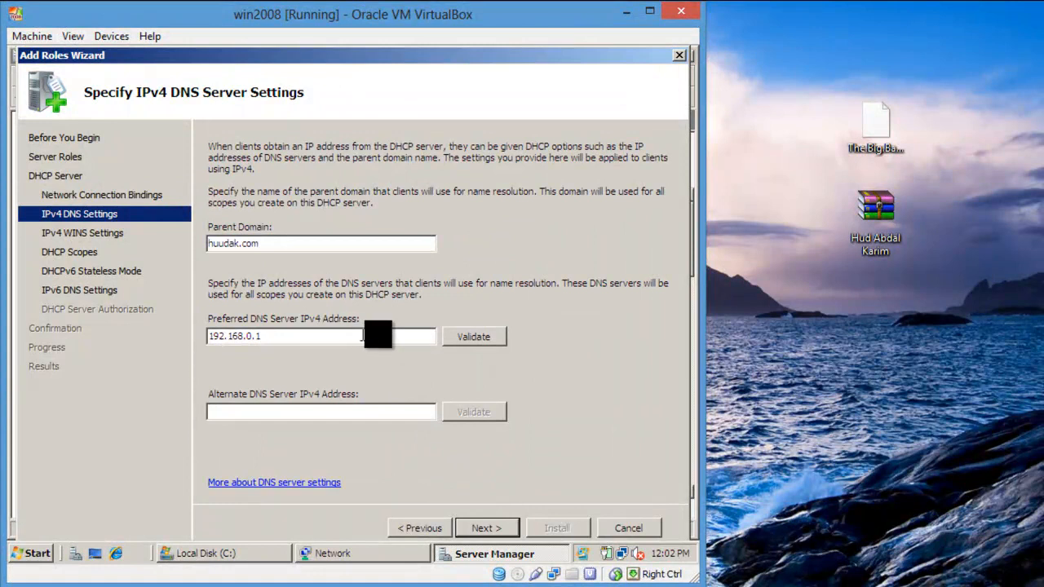
click(474, 340)
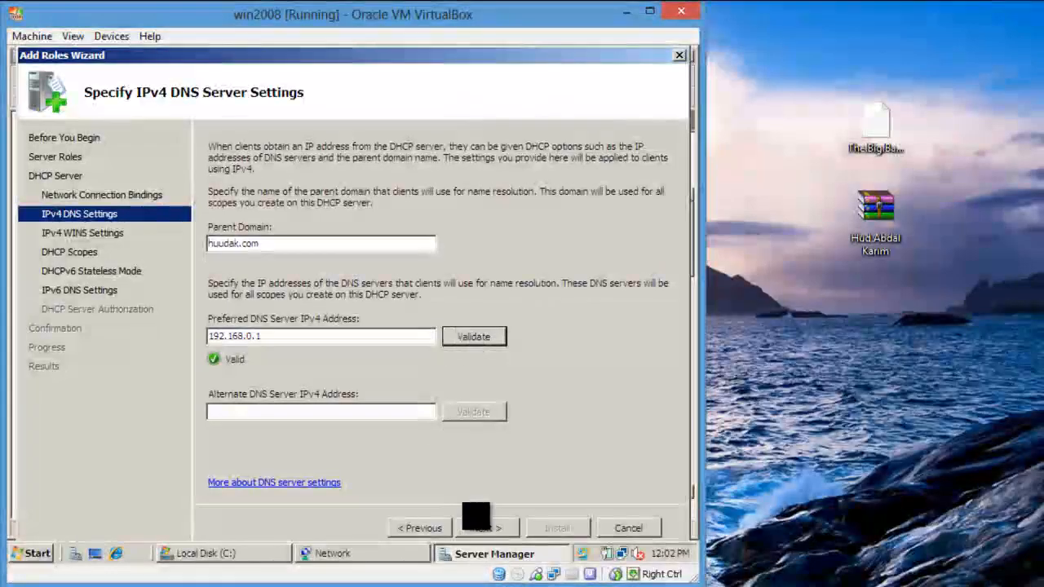
click(502, 528)
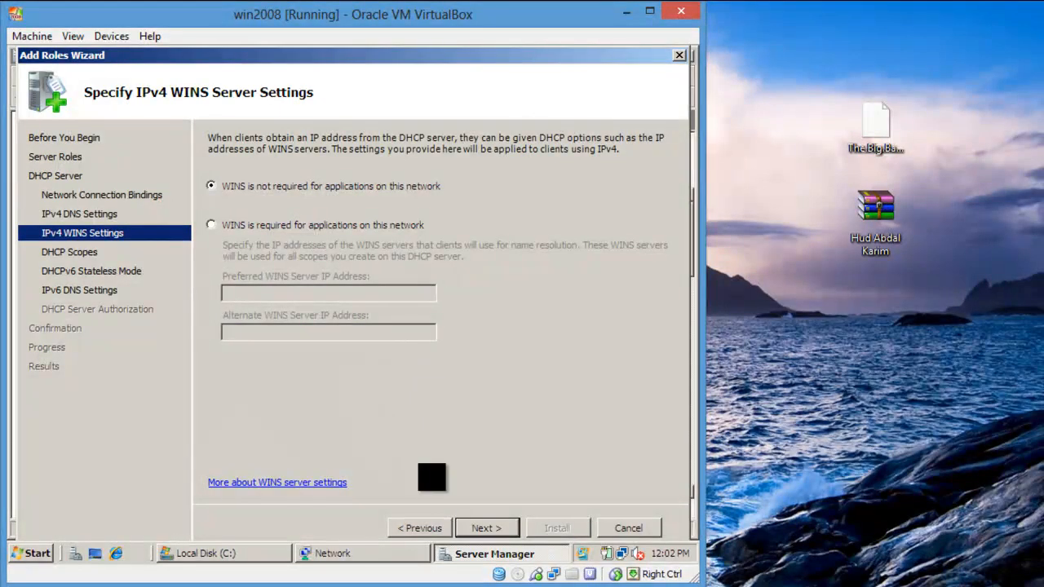
click(481, 528)
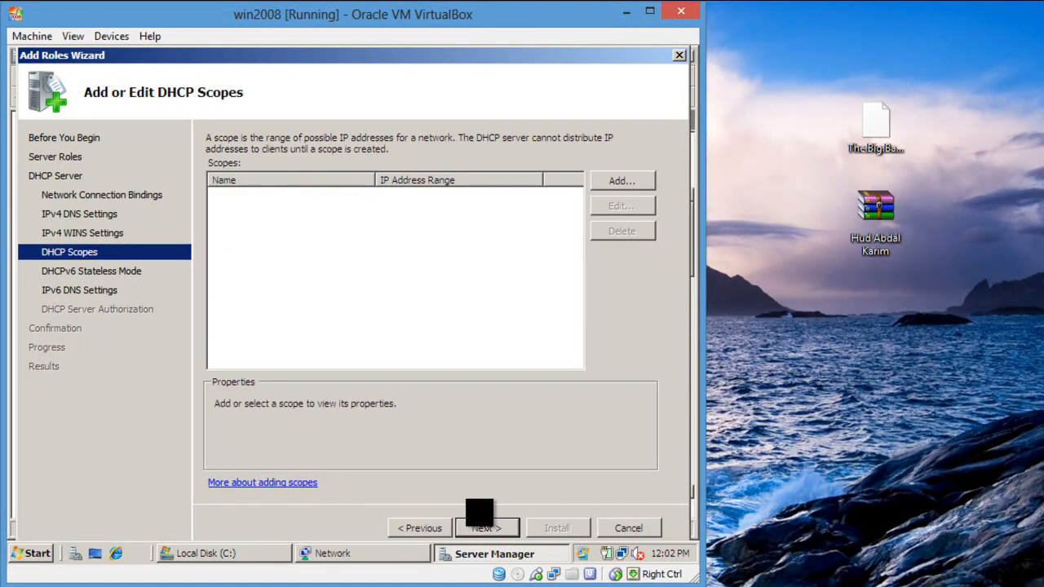
Step: Add the wired DHCP scope huudakscope with addresses 192.168.0.20 to 192.168.0.200, subnet mask 255.255.255.0 and no default gateway
click(624, 181)
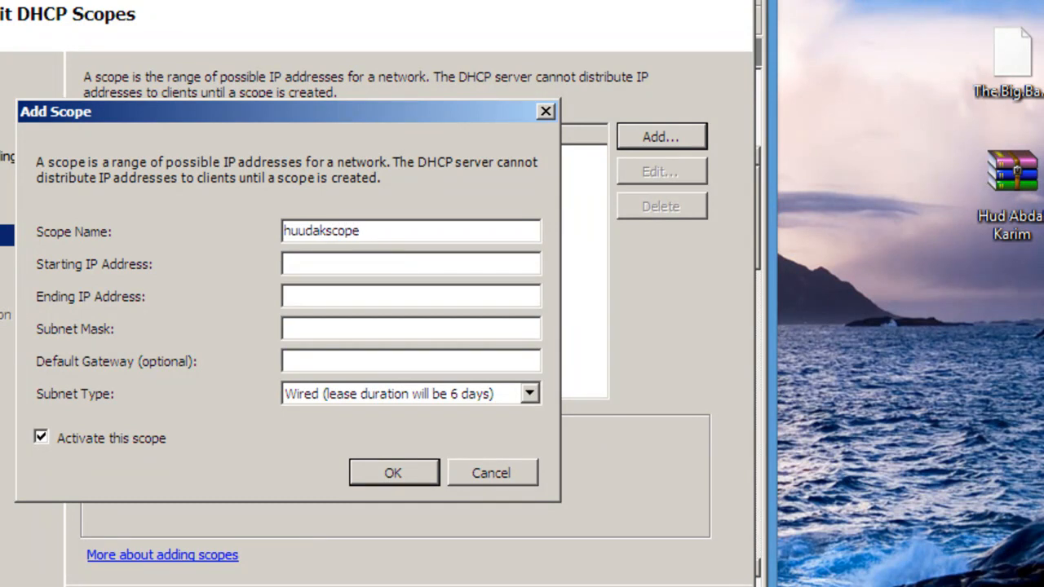
click(294, 264)
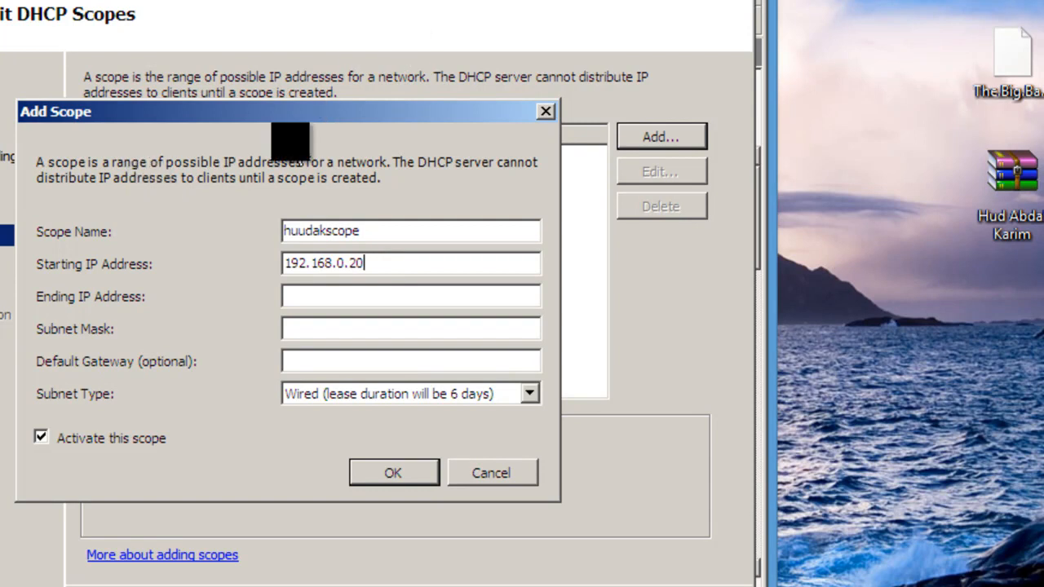
click(297, 299)
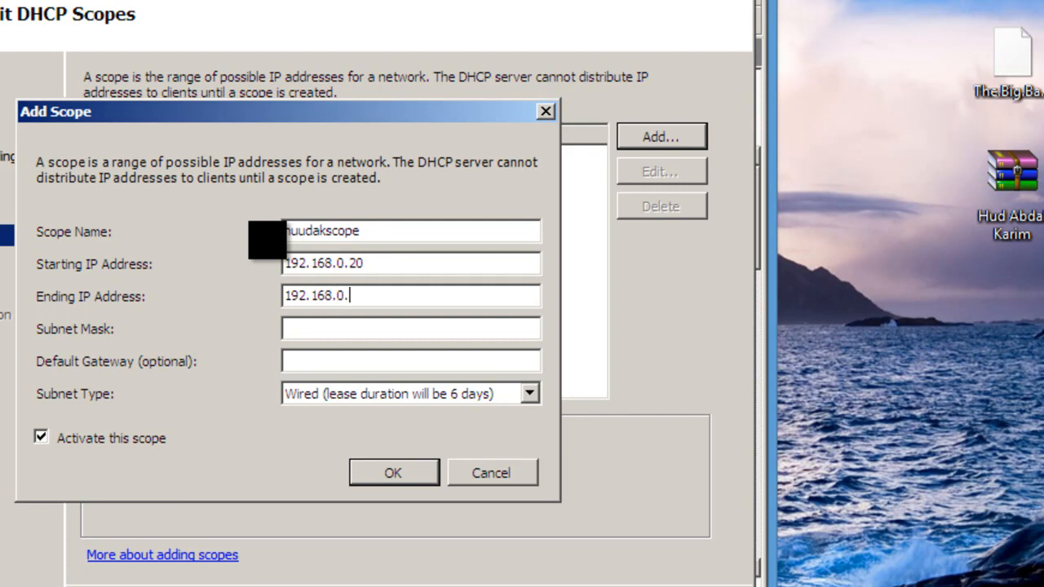
click(315, 329)
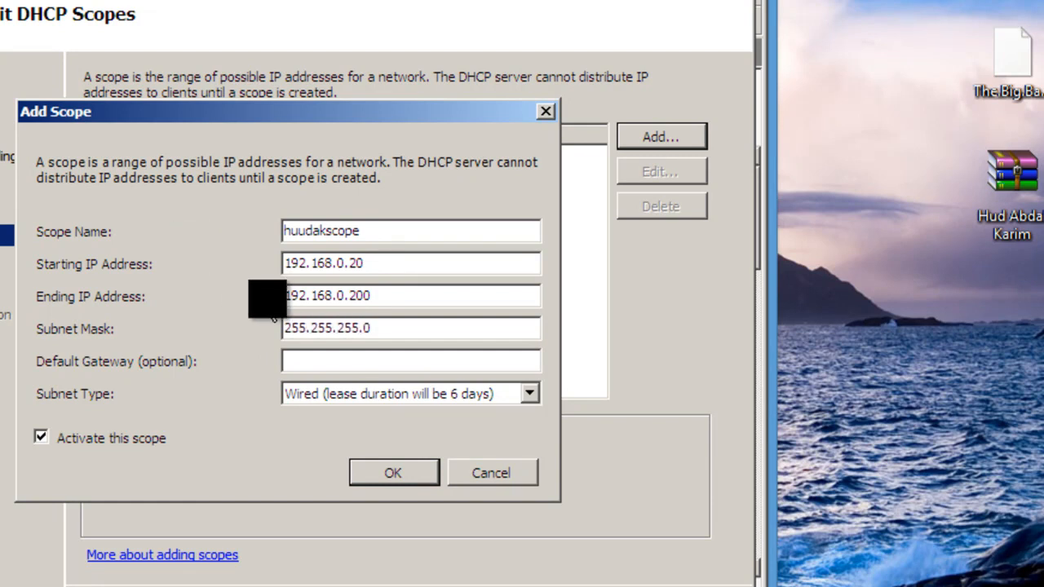
click(448, 398)
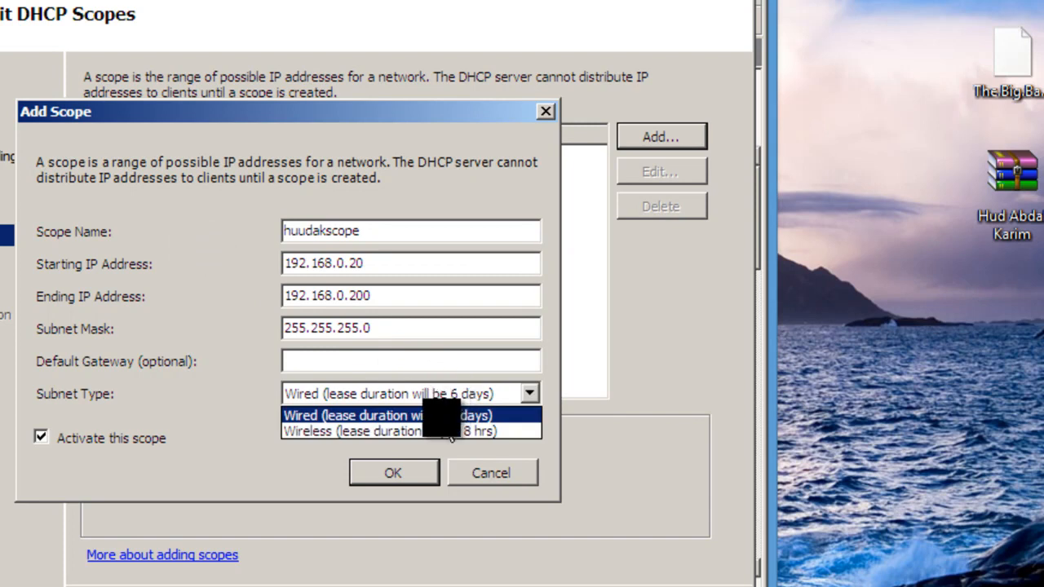
click(446, 417)
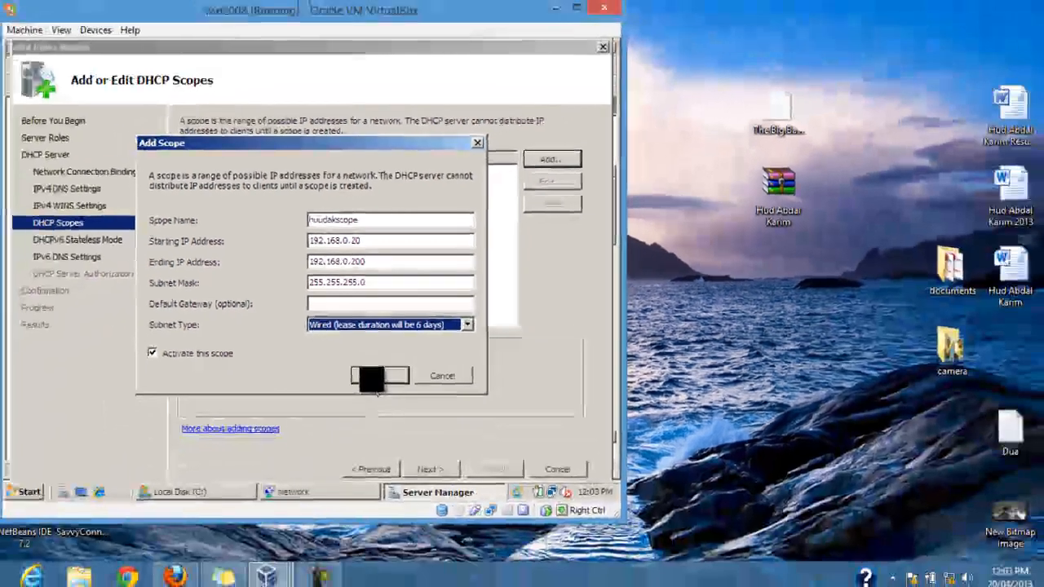
click(372, 377)
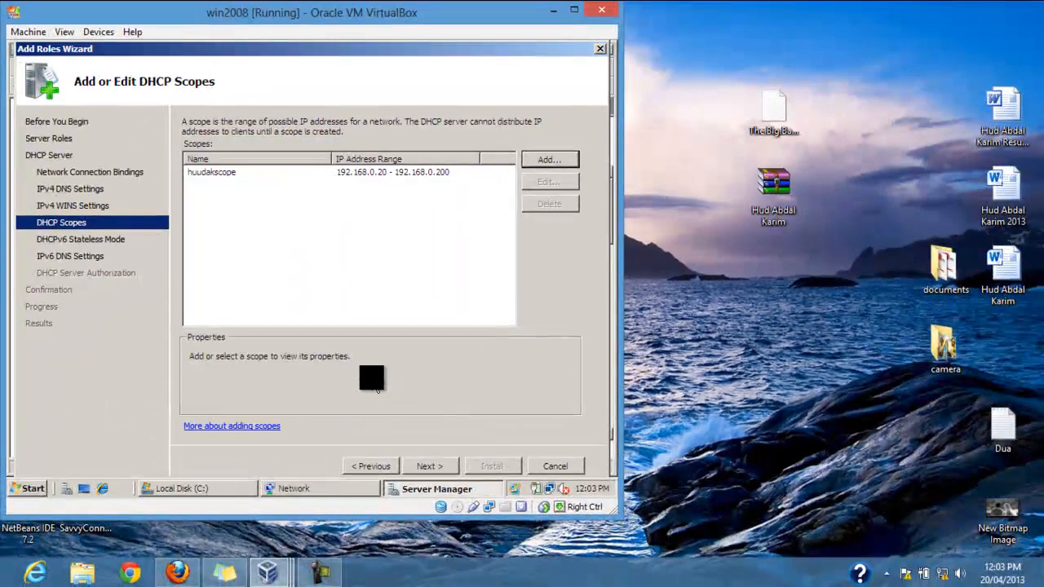
Step: Proceed from the scopes page and disable DHCPv6 stateless mode for this server
click(446, 472)
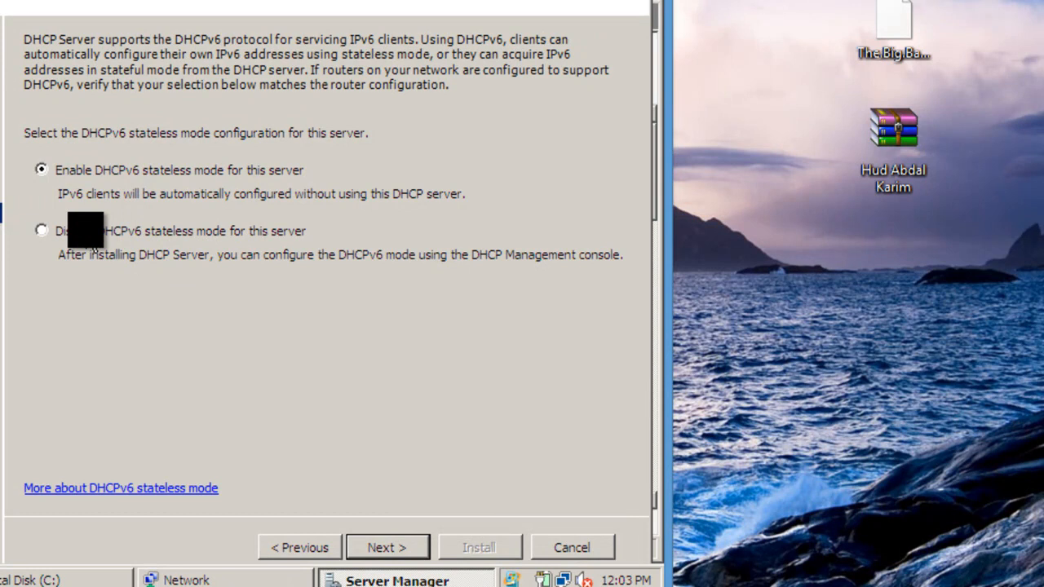
click(88, 233)
click(395, 547)
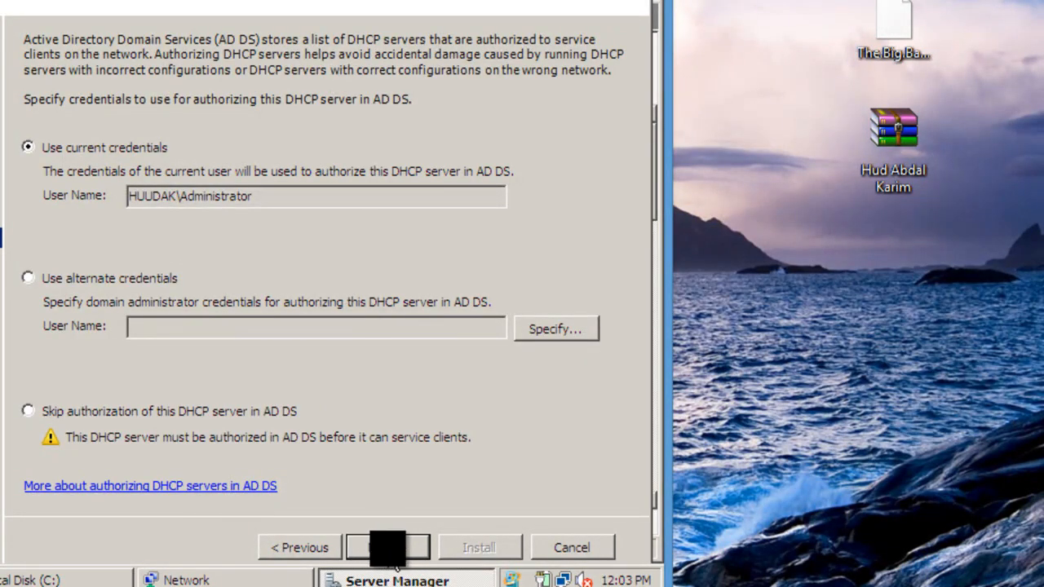
Step: Authorize the DHCP server with the current credentials, install the role and close the wizard
click(396, 547)
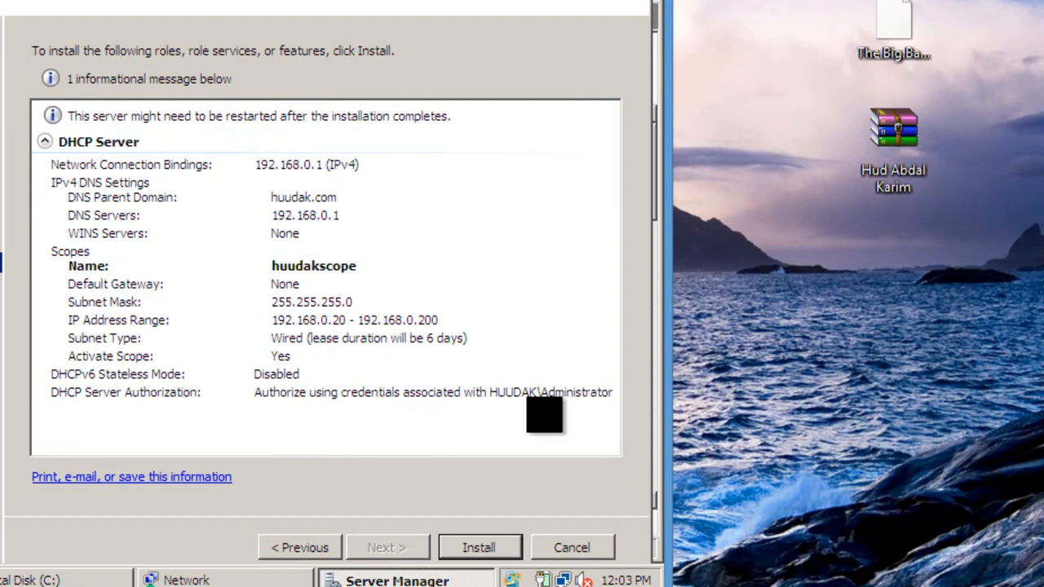
click(483, 548)
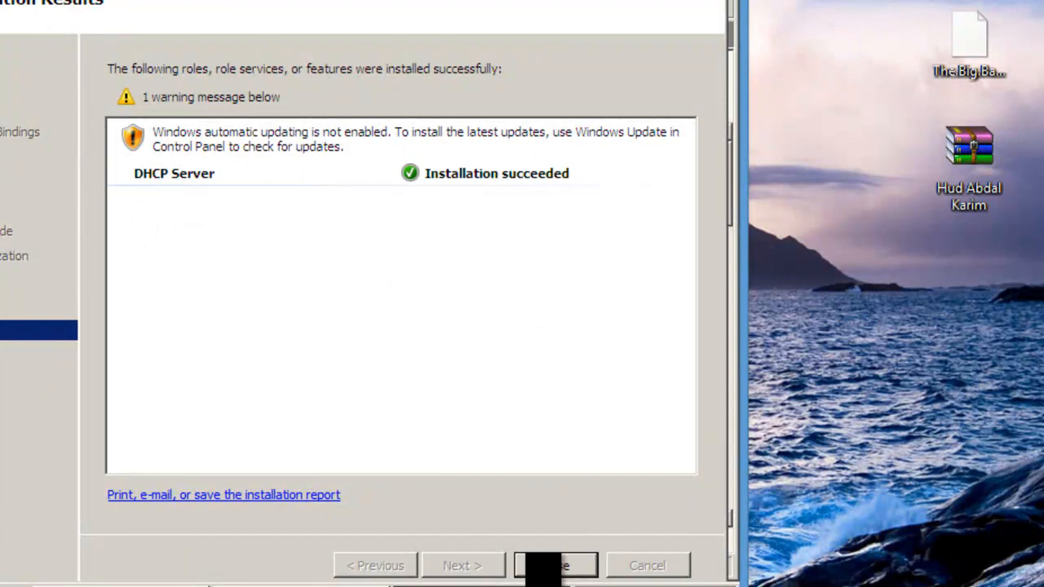
click(548, 565)
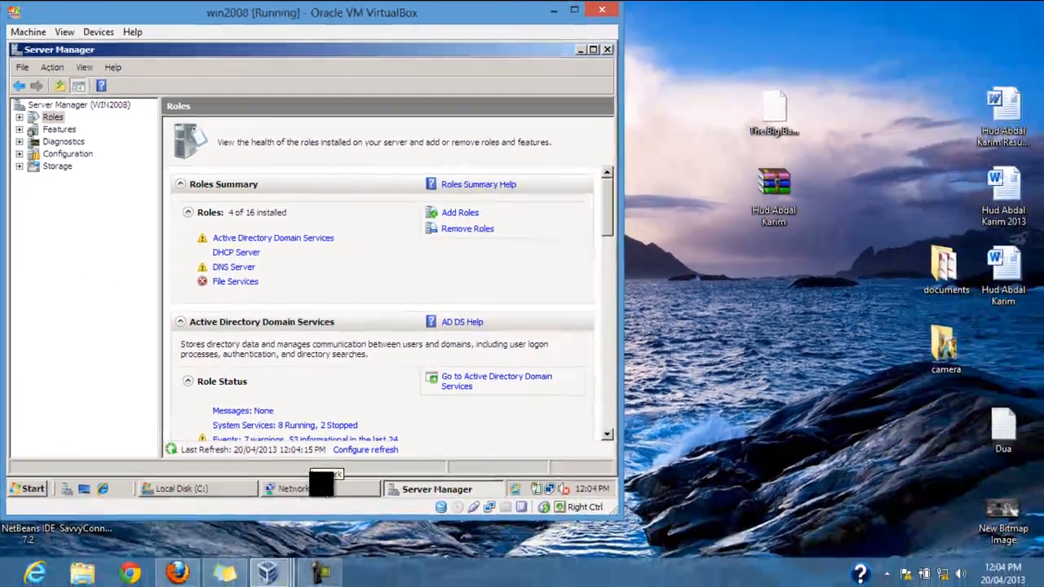
Step: Close the Network and Local Disk (C:) windows on the server, leaving Server Manager open
right_click(382, 575)
click(401, 564)
right_click(237, 488)
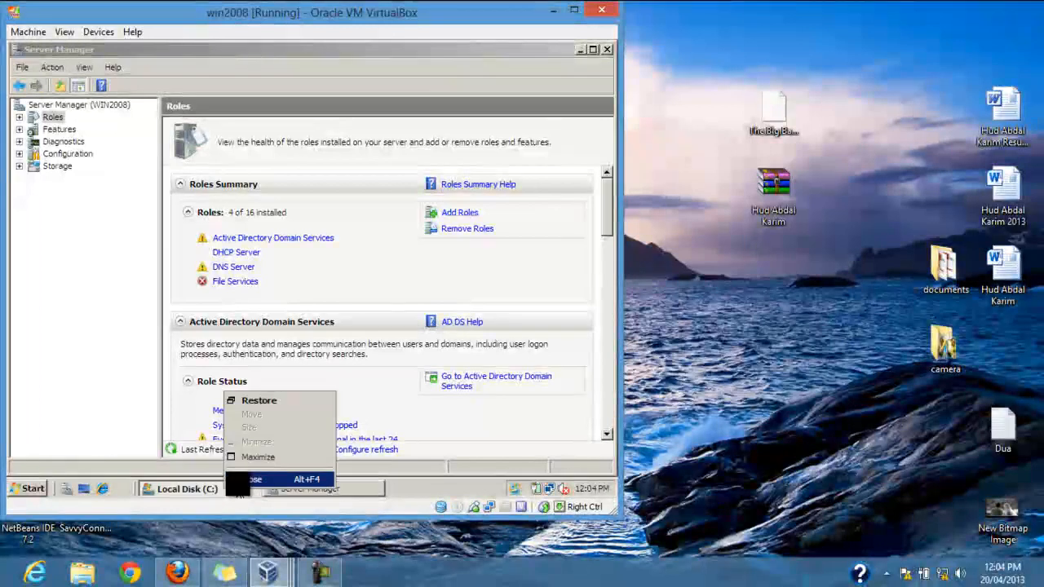
click(245, 457)
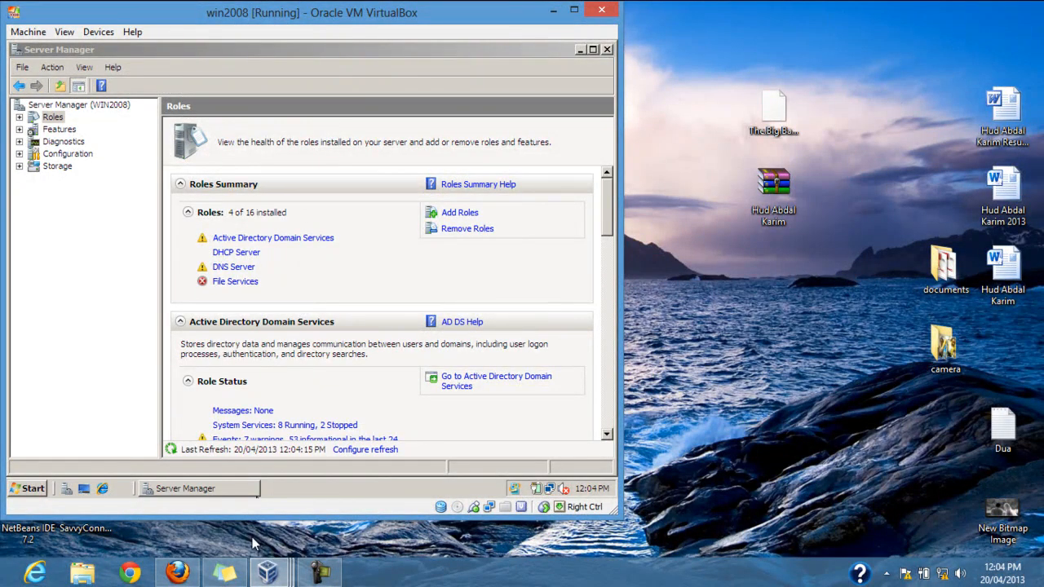
Step: Switch to the winvista virtual machine and dismiss its Start menu
click(265, 572)
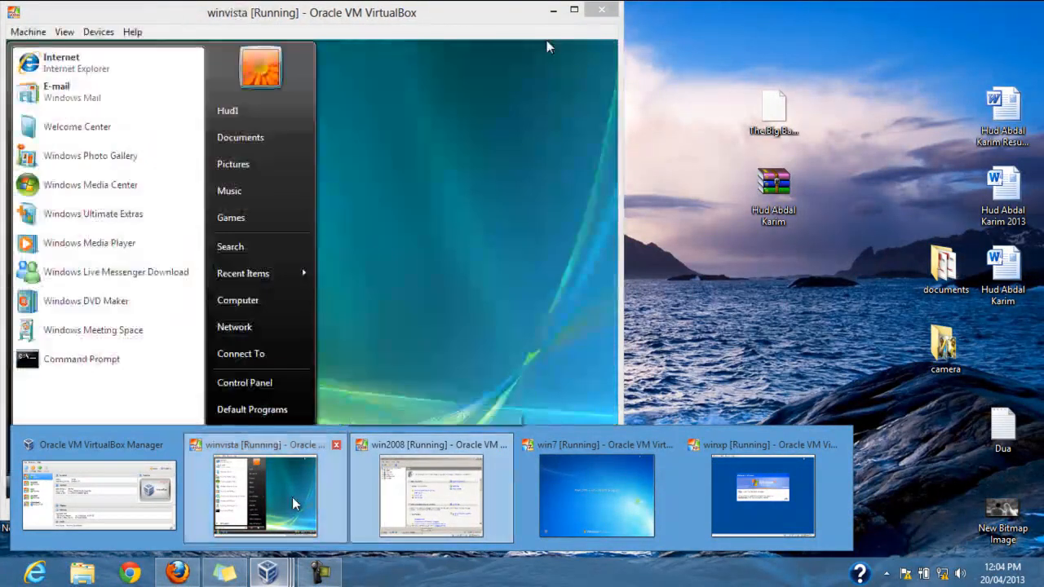
click(292, 497)
click(29, 487)
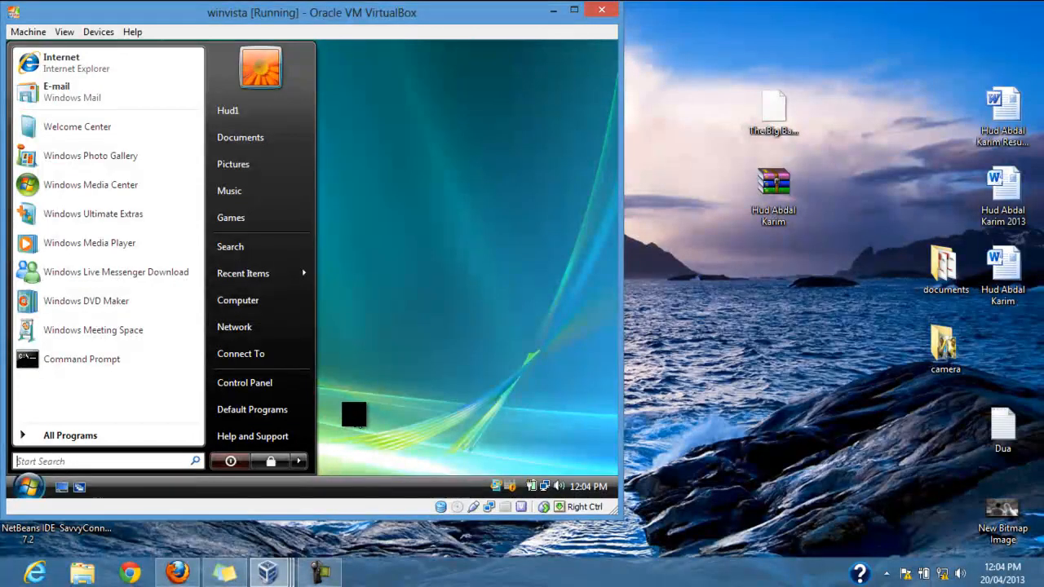
click(365, 425)
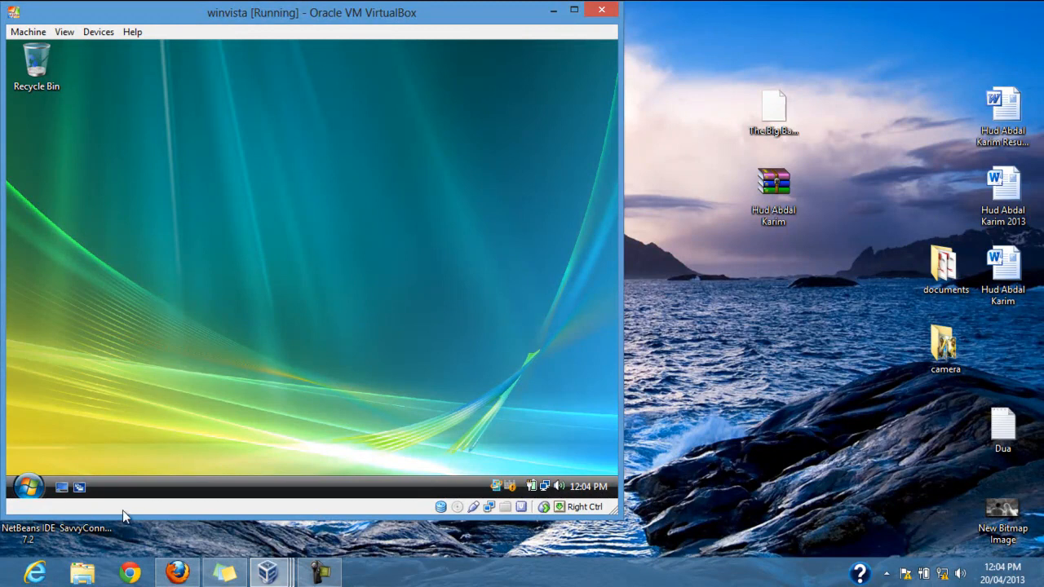
right_click(544, 481)
click(457, 471)
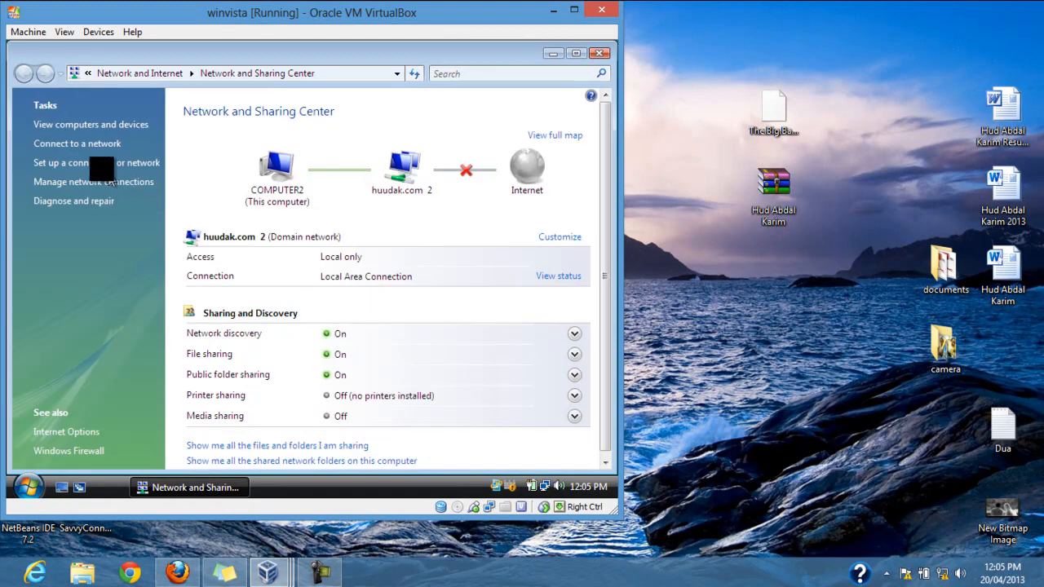
click(598, 53)
Step: Open the Vista computer's System Properties from its computer name and domain settings, allowing the permission request
click(26, 490)
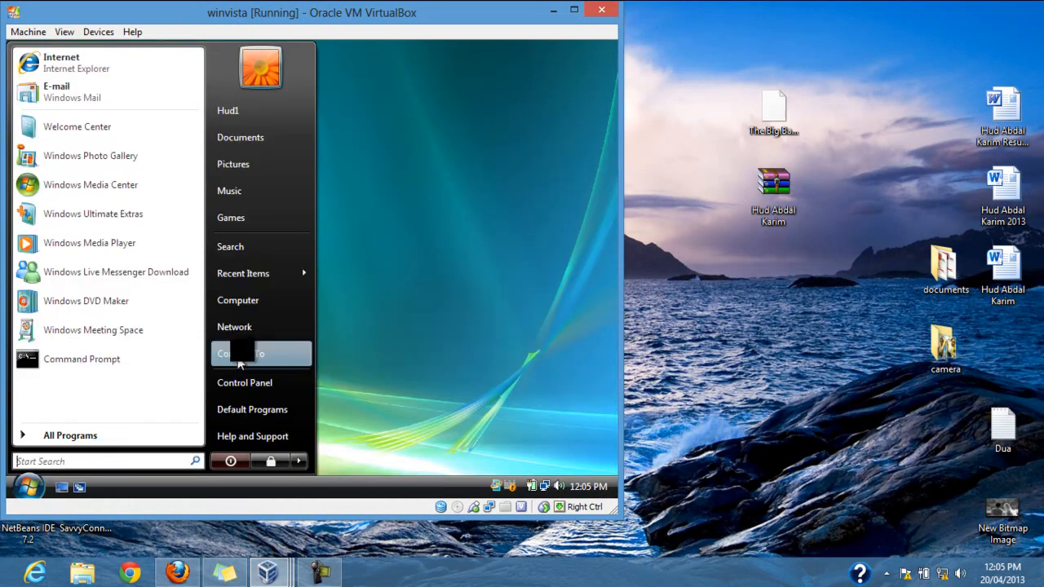
click(273, 298)
right_click(273, 275)
click(293, 439)
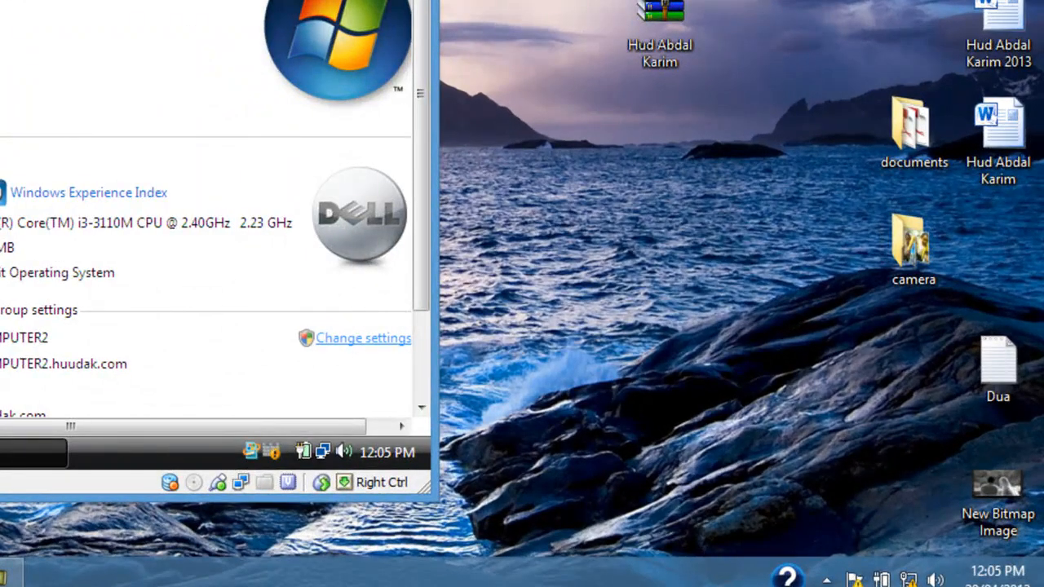
click(363, 338)
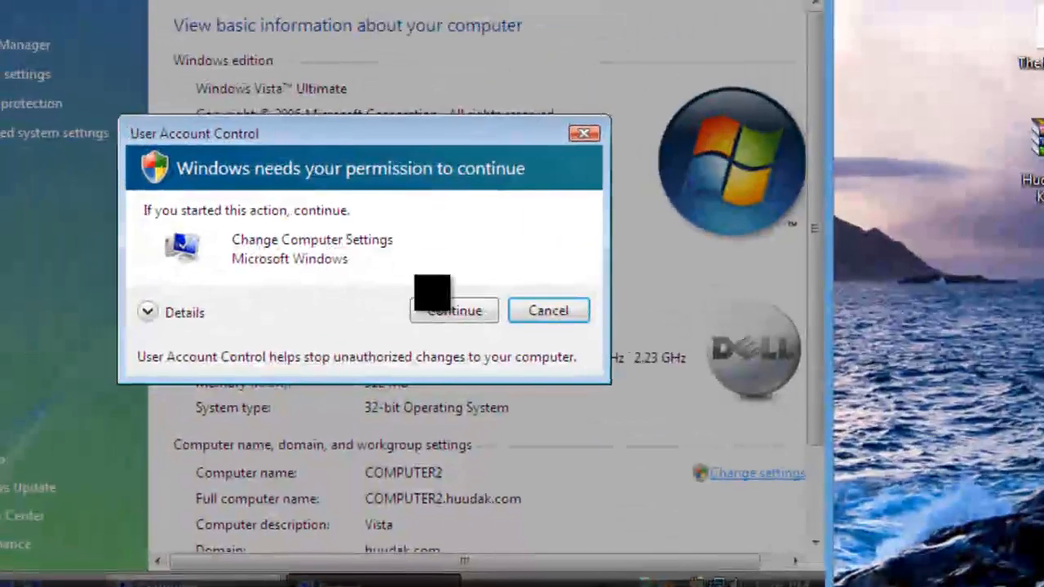
click(55, 178)
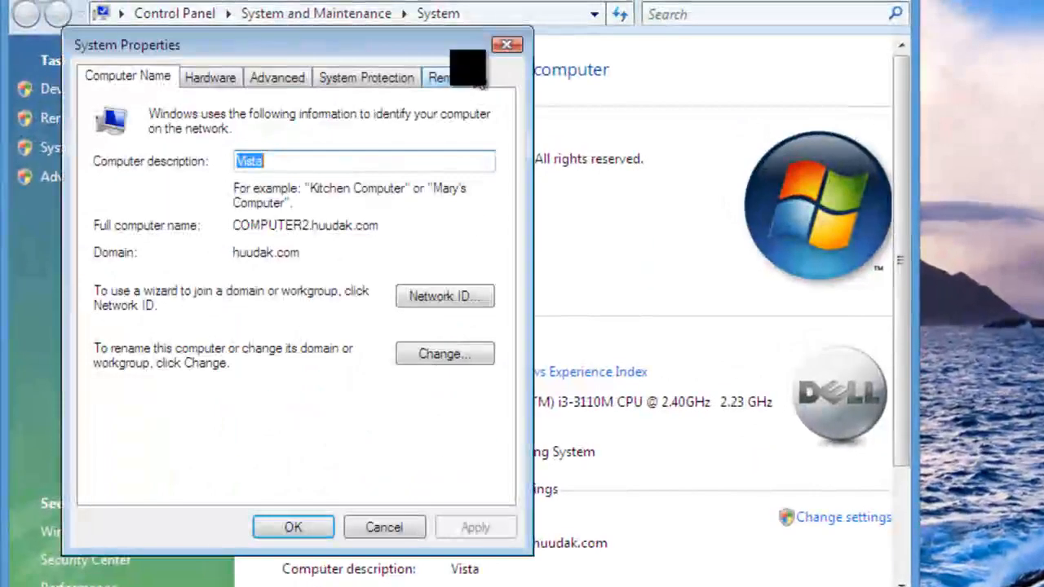
Step: Disable Remote Assistance connections to this computer in the remote settings and apply the change
click(449, 76)
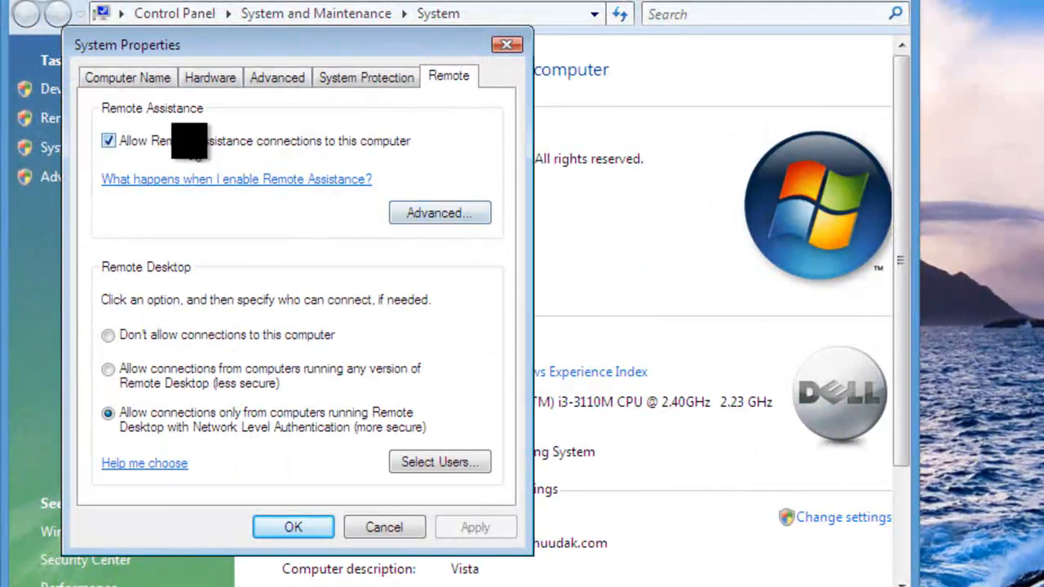
click(186, 142)
click(473, 527)
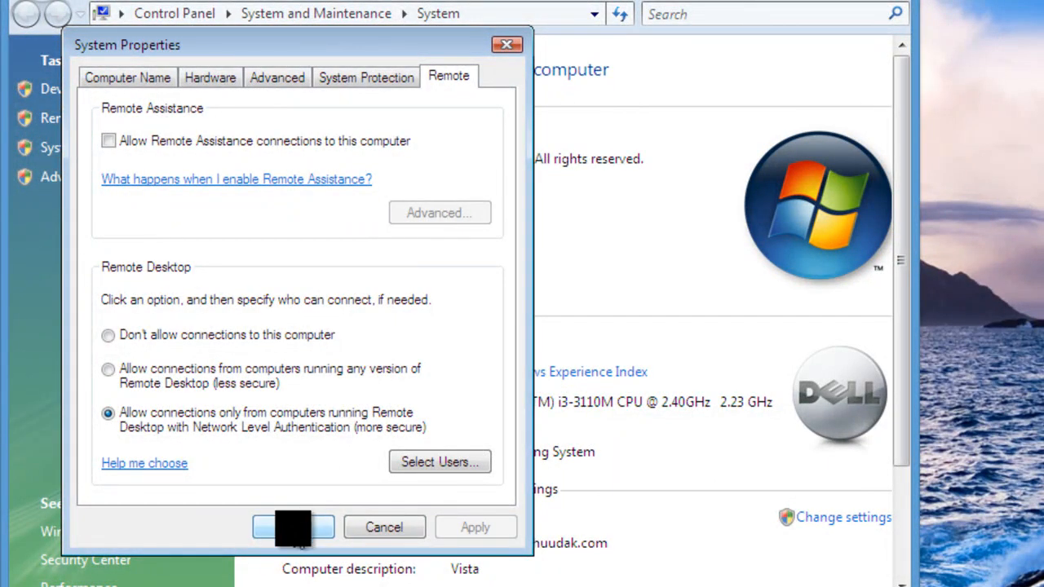
click(293, 528)
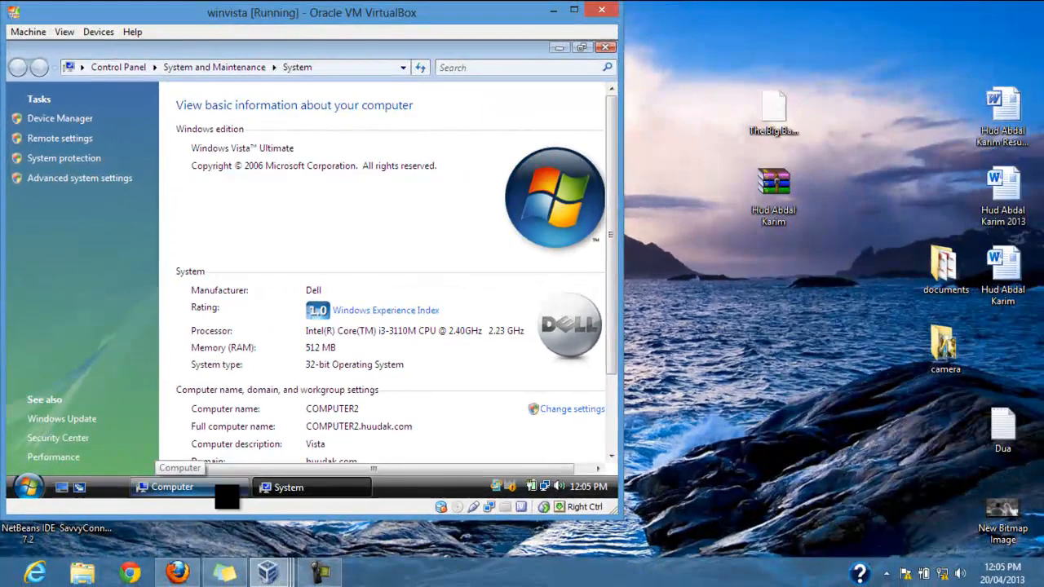
Step: Switch to the win2008 virtual machine and open Remote Desktop Connection
click(268, 572)
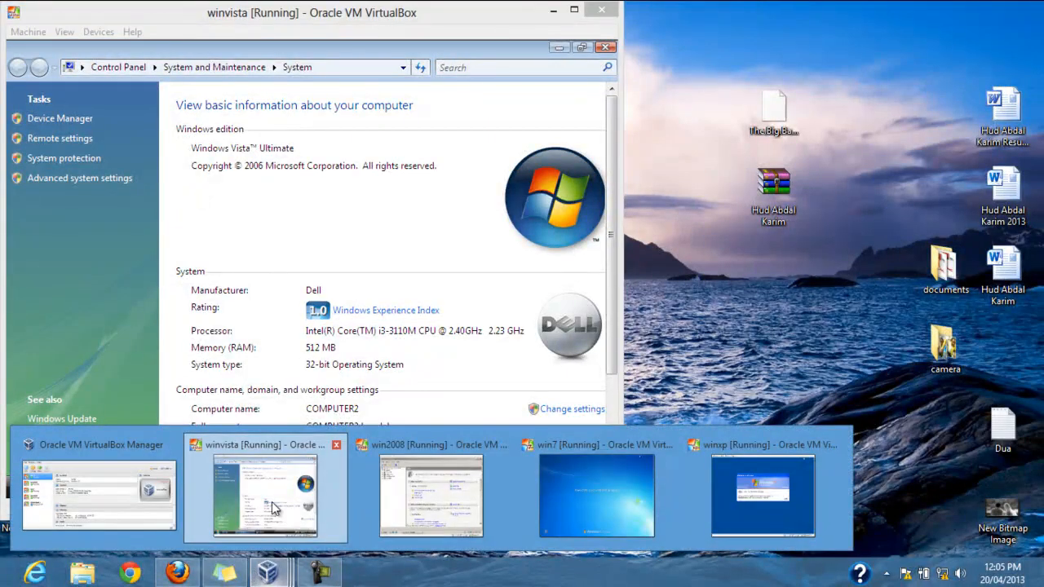
click(286, 510)
click(267, 573)
click(442, 512)
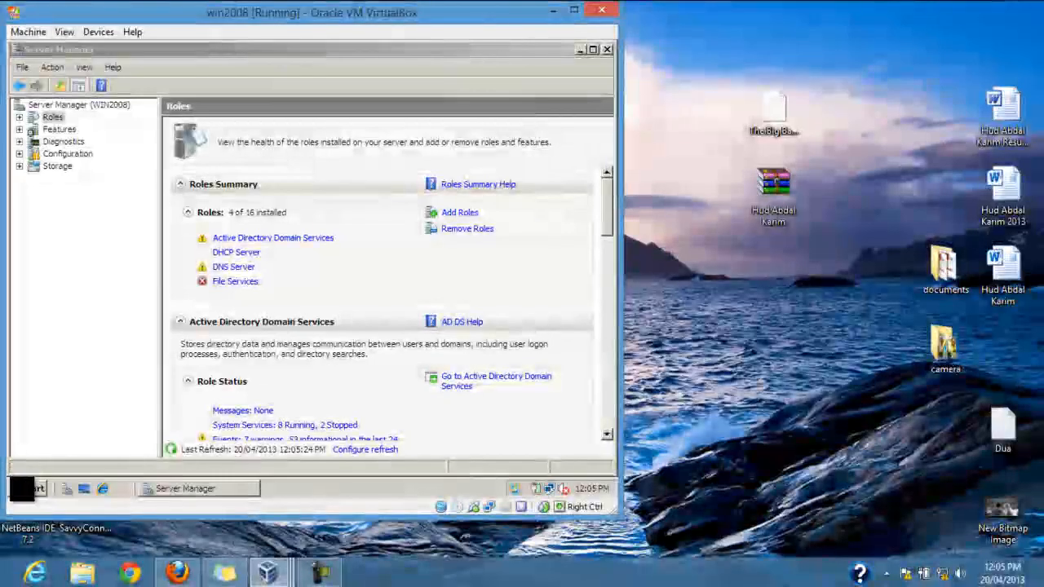
click(23, 491)
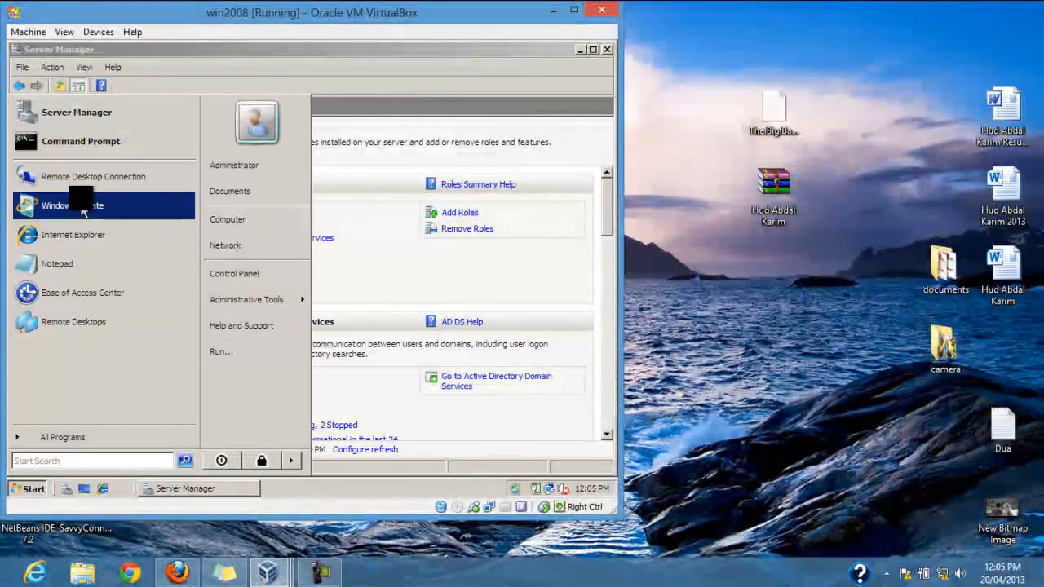
click(81, 176)
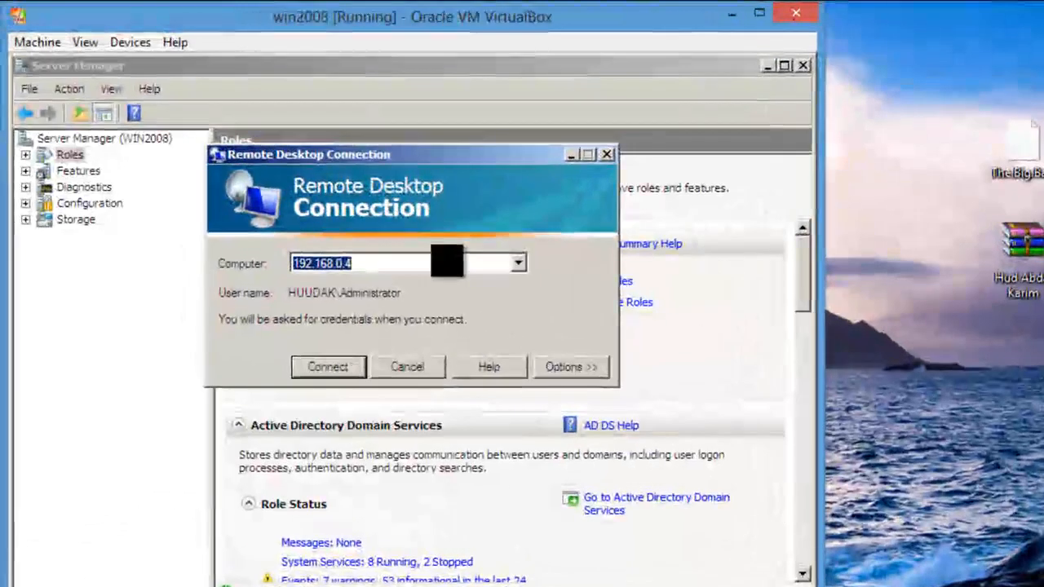
Step: Connect to 192.168.0.3 with the Administrator account's password and agree to disconnect the user logged on there
click(336, 198)
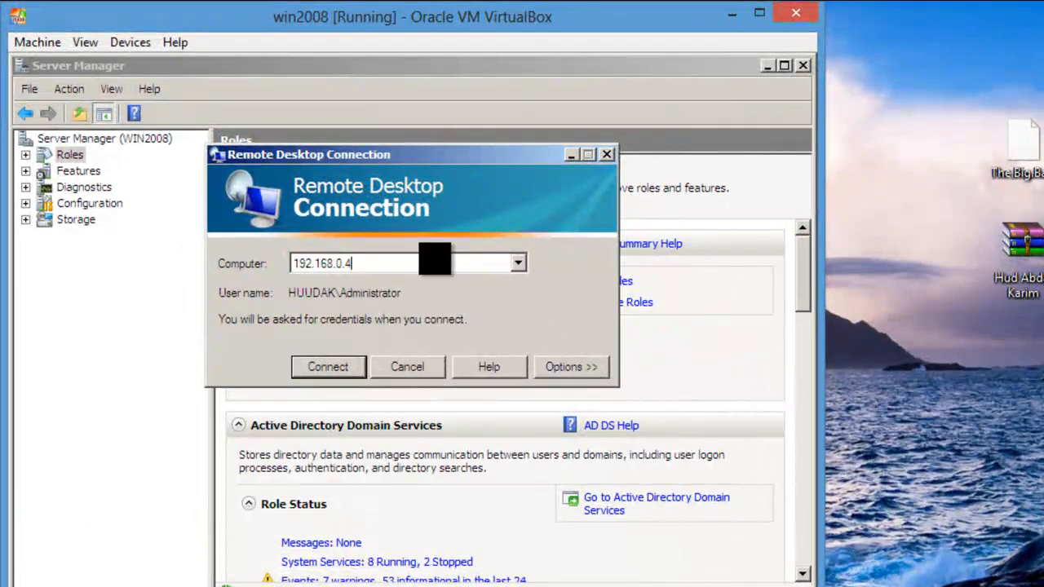
key(BackSpace)
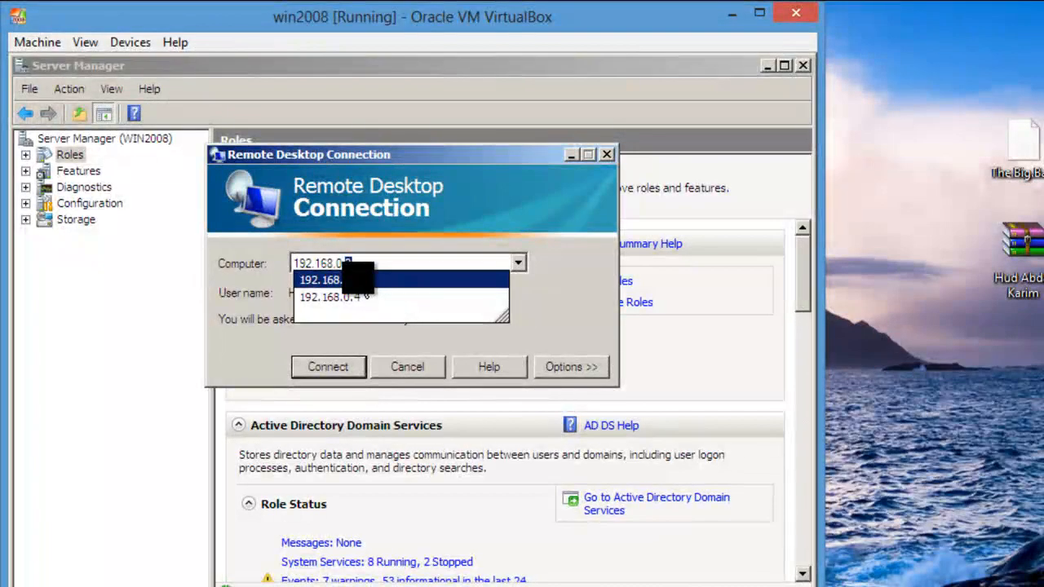
click(365, 281)
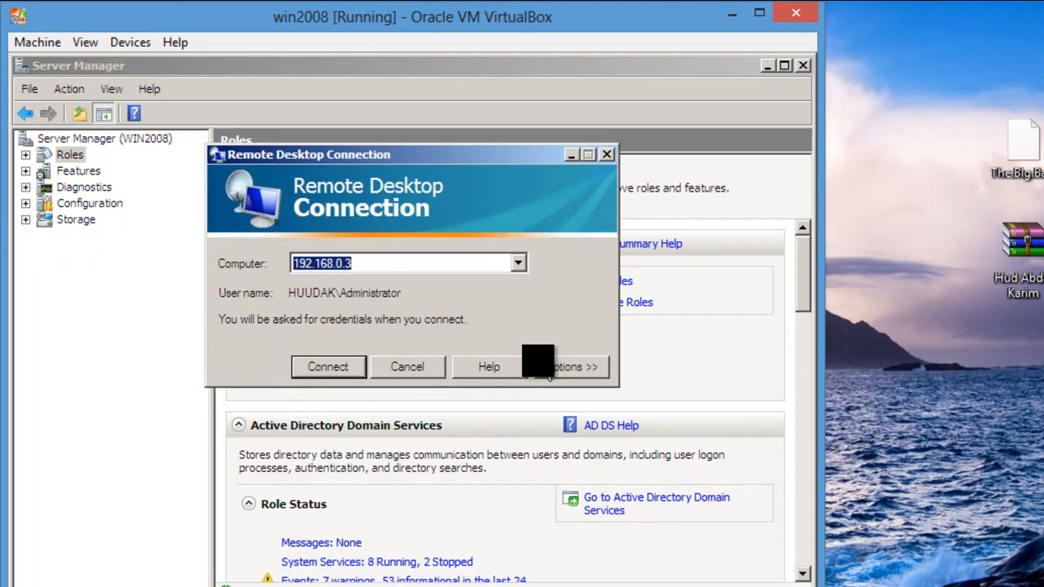
click(333, 376)
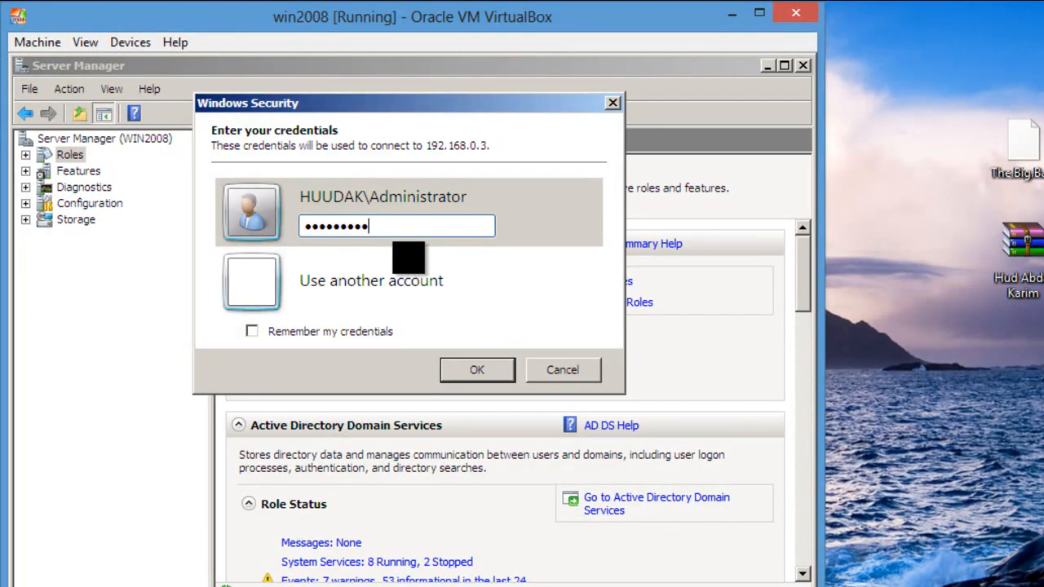
click(477, 369)
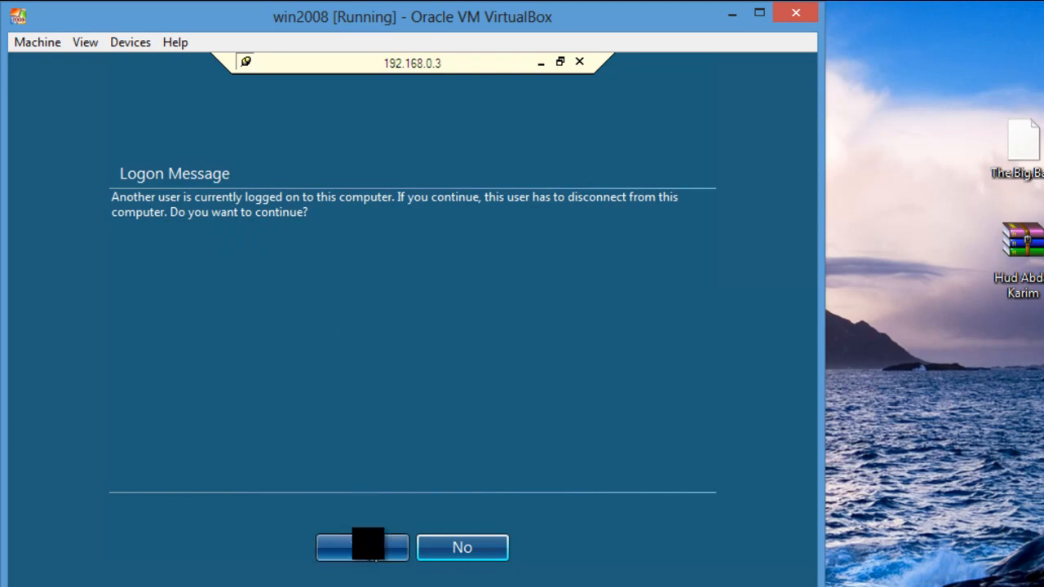
click(367, 543)
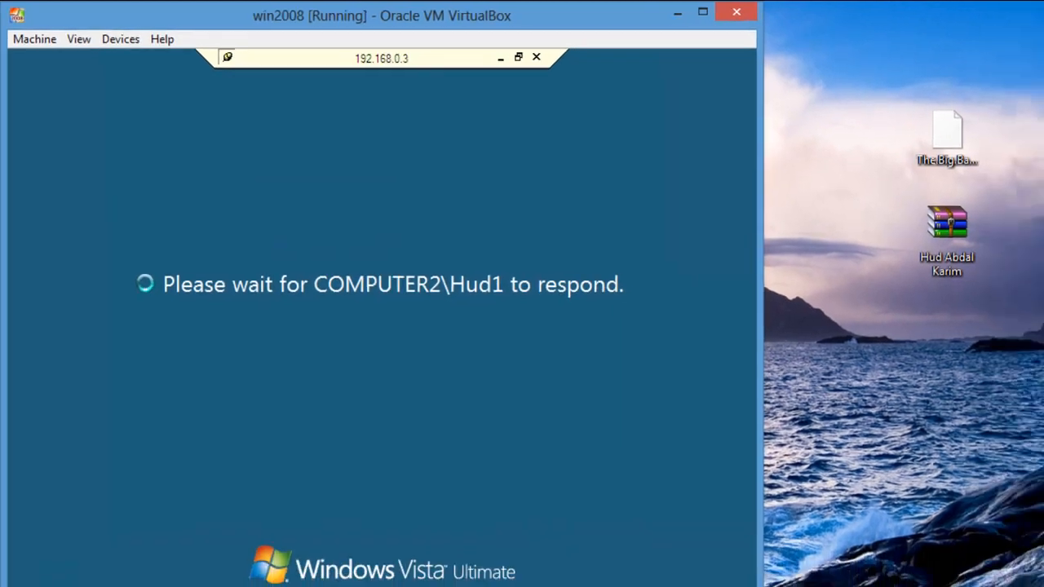
Step: Accept the Administrator's connection request in the winvista virtual machine and return to win2008
click(268, 573)
click(312, 497)
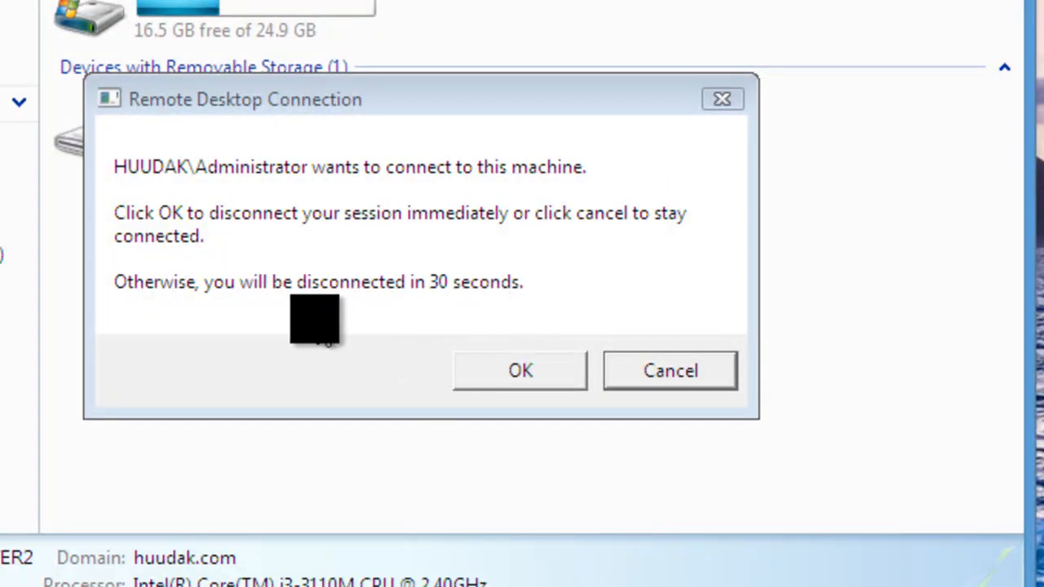
click(543, 371)
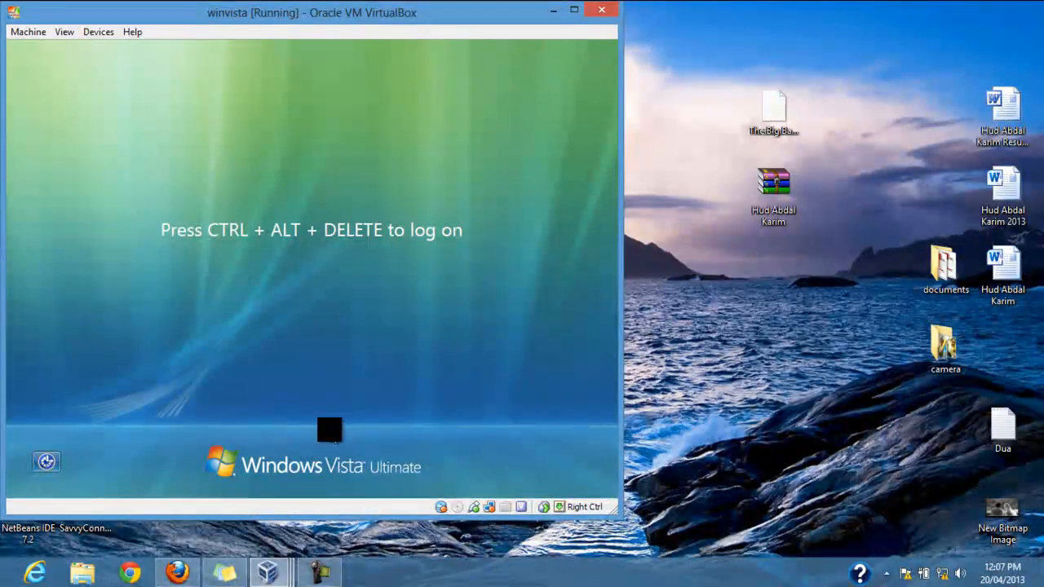
mouse_move(290, 577)
click(465, 519)
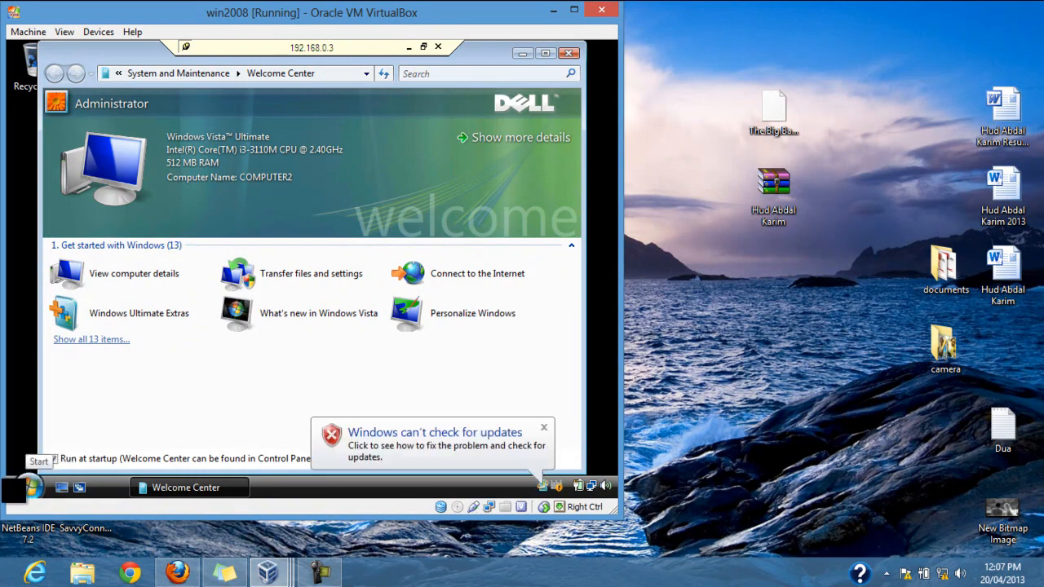
Step: Minimize the 192.168.0.3 remote session to view the server's own desktop, and restore the session
click(27, 487)
click(392, 369)
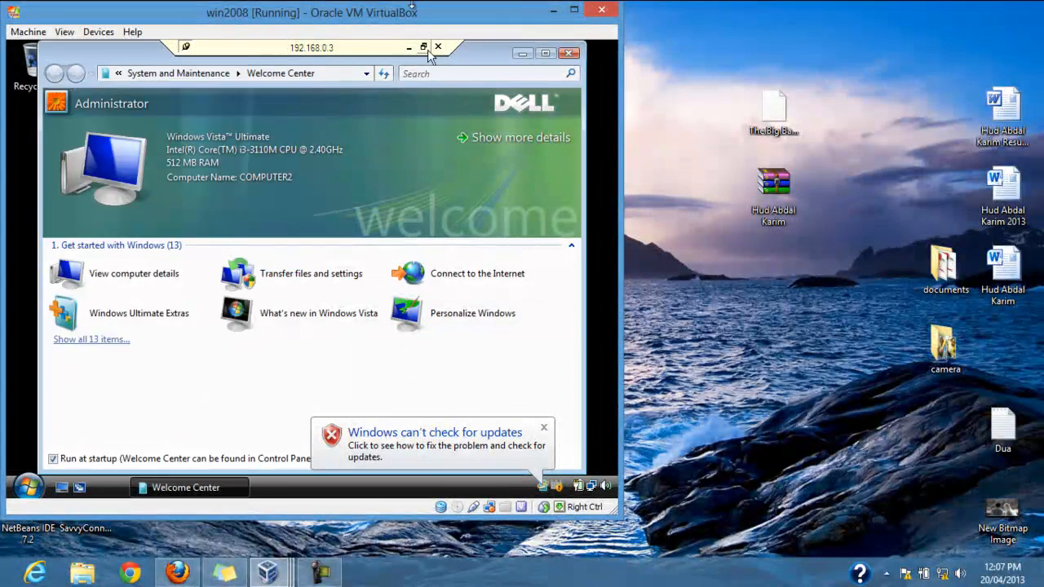
click(408, 46)
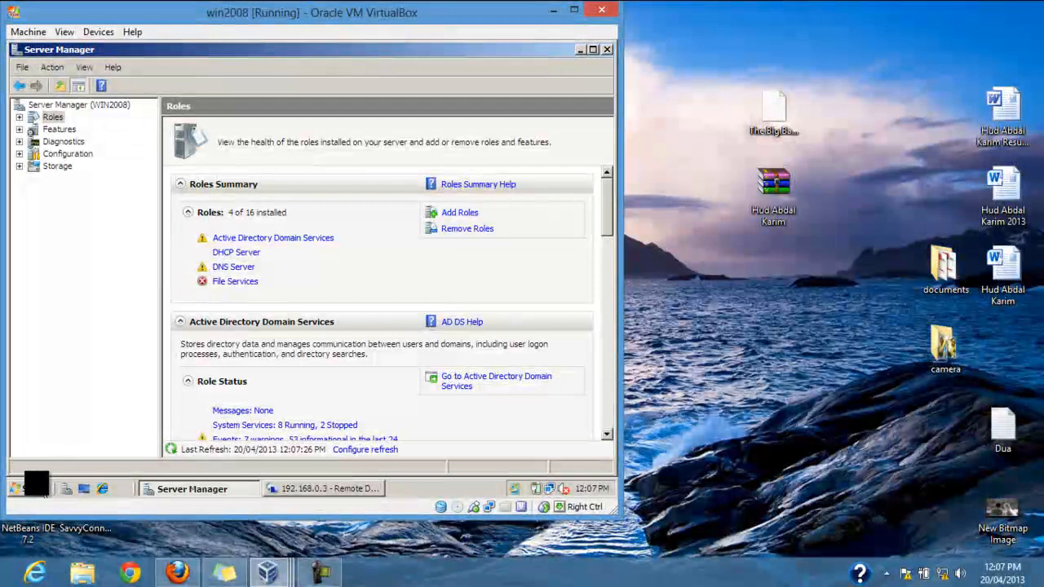
click(277, 490)
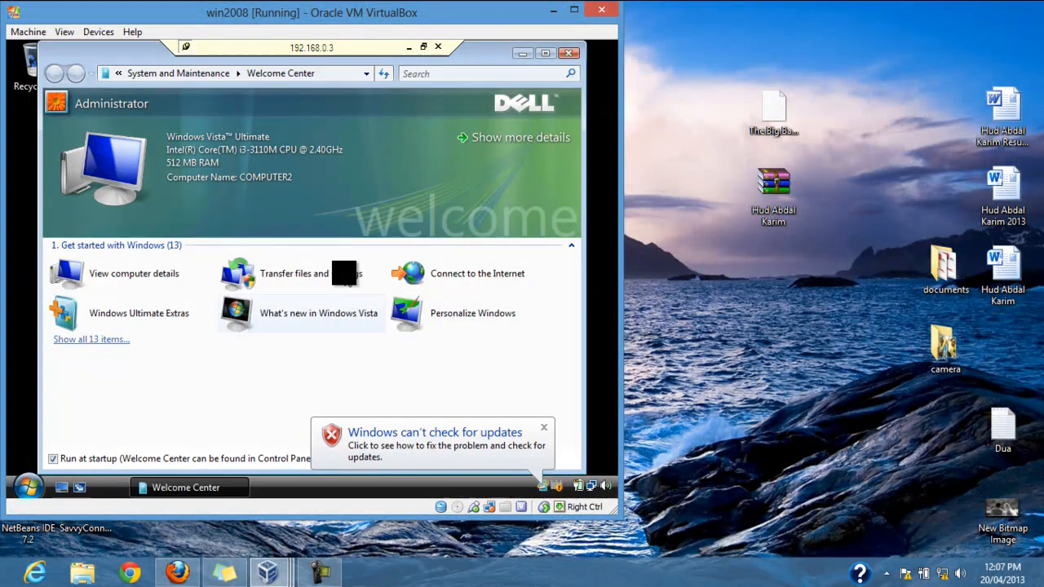